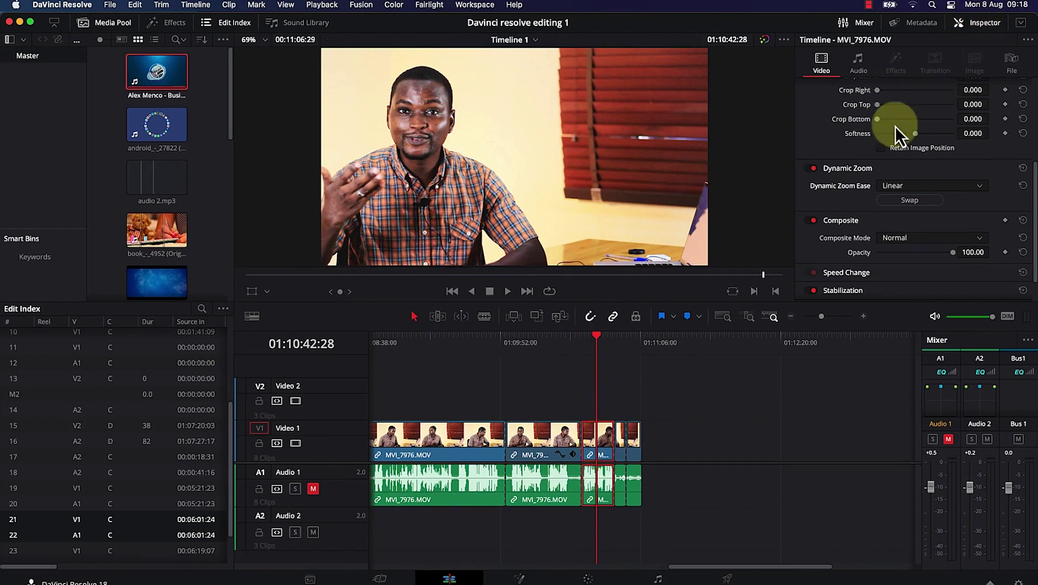
Re-enable Dynamic Zoom on MVI_7976.MOV and keep Dynamic Zoom Ease at Linear
click(833, 188)
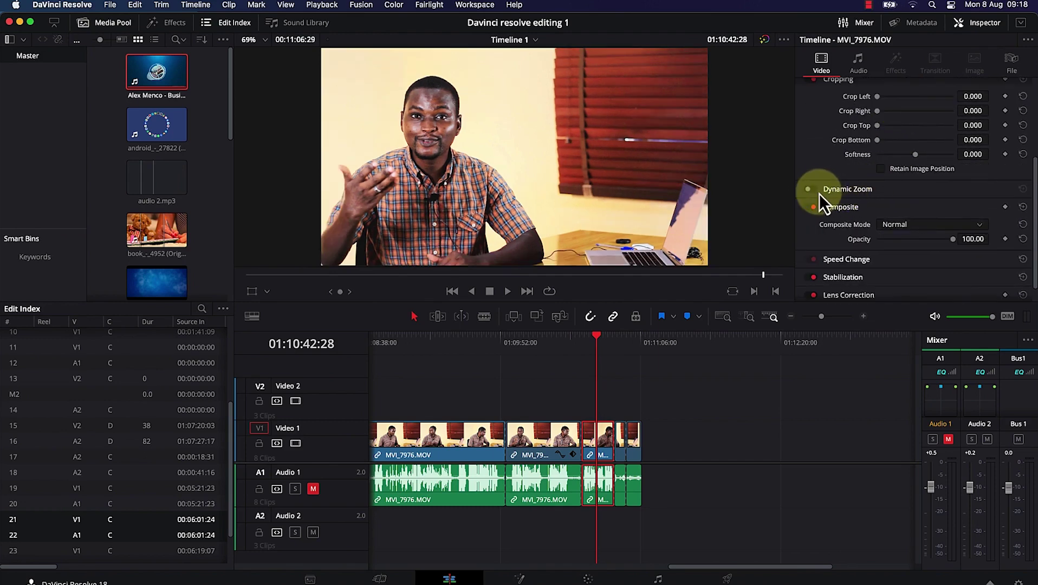
click(815, 192)
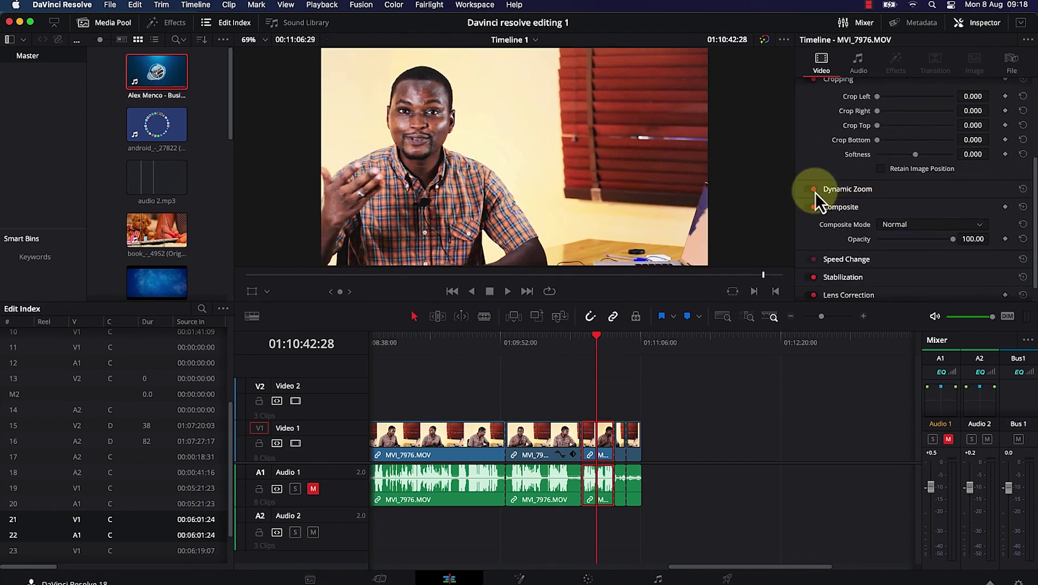
click(849, 188)
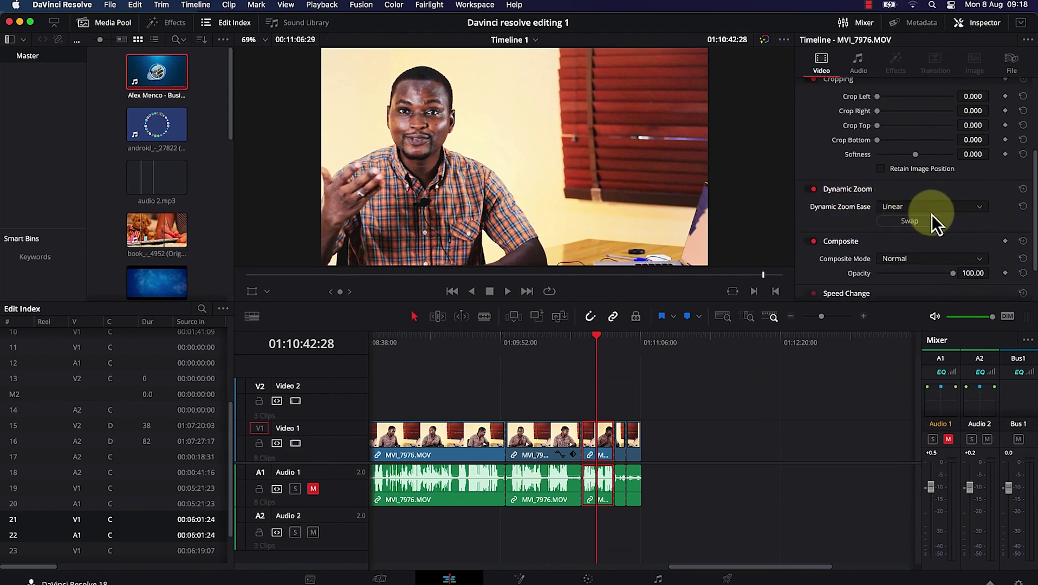
click(962, 210)
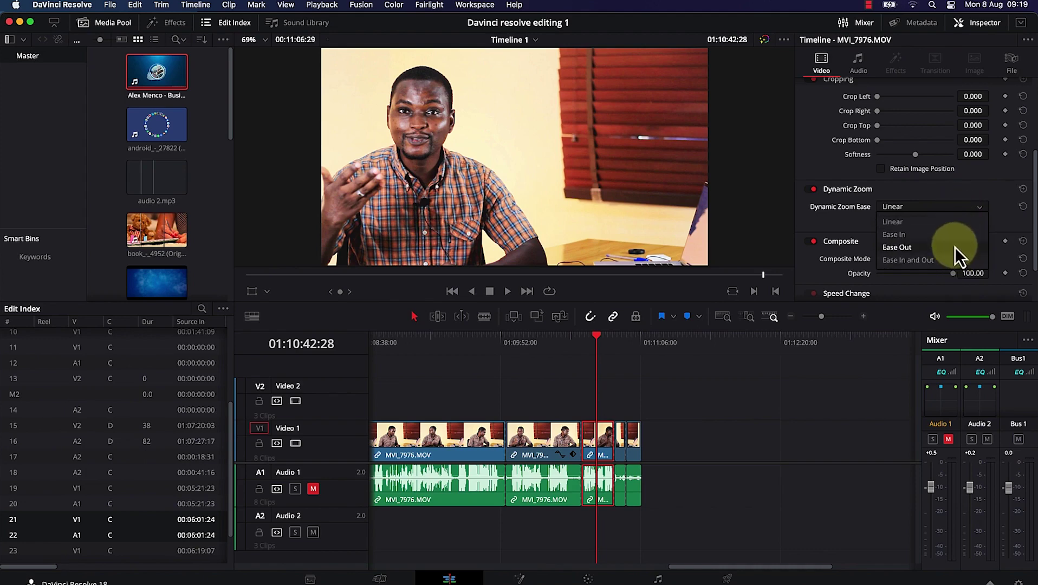
click(926, 222)
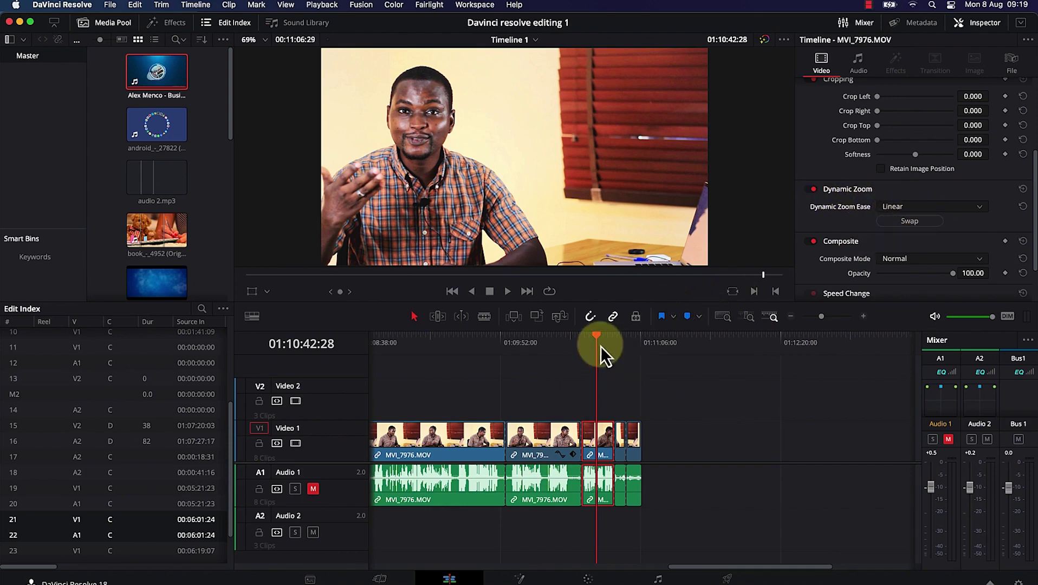
Play the zoomed clip from around 01:10:35:00, stopping at 01:10:52:13
drag(597, 336, 588, 337)
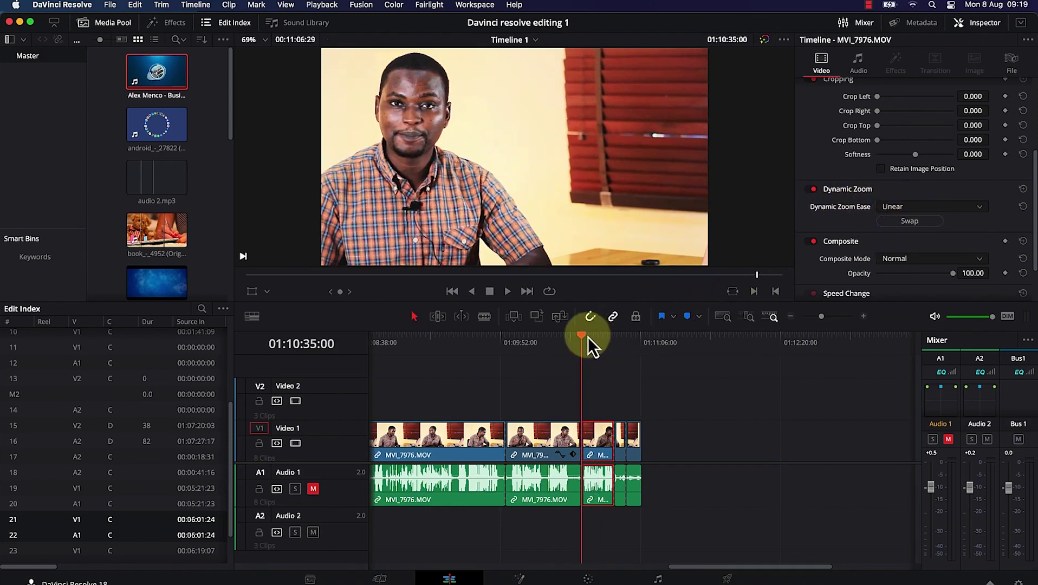
mouse_move(589, 337)
mouse_down()
mouse_move(606, 339)
mouse_move(590, 342)
mouse_up()
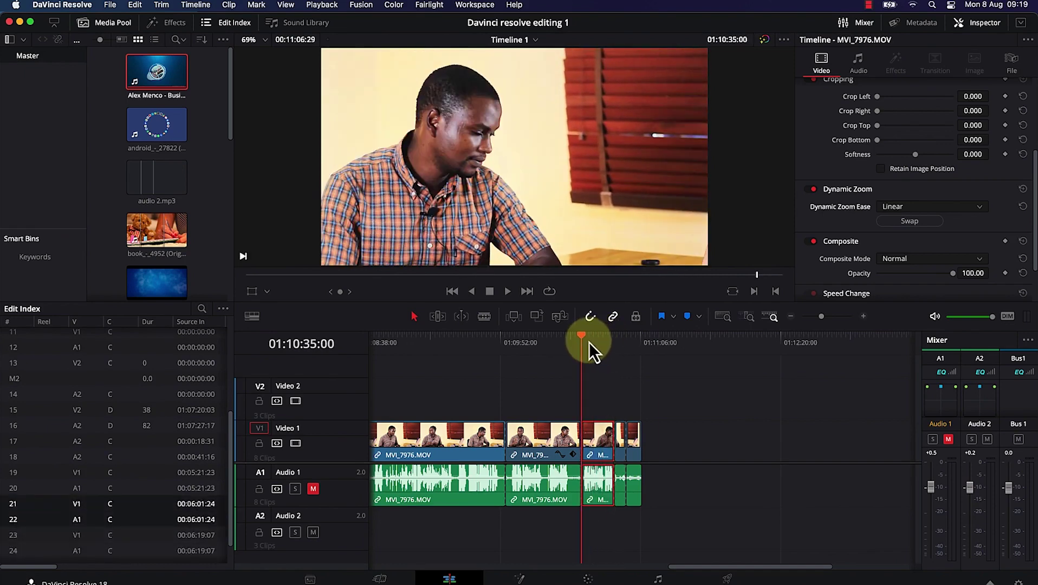
key(space)
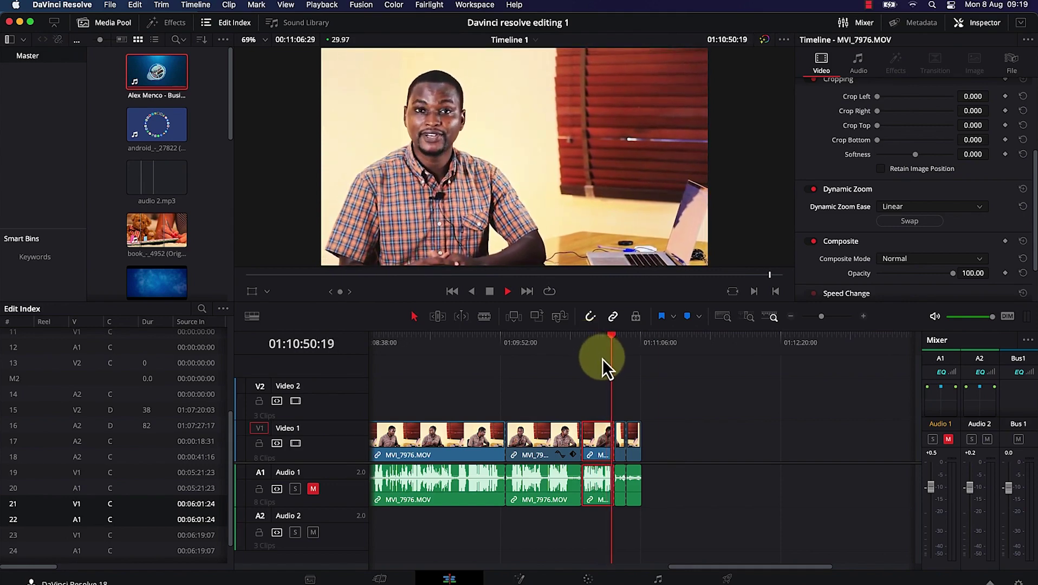
click(615, 339)
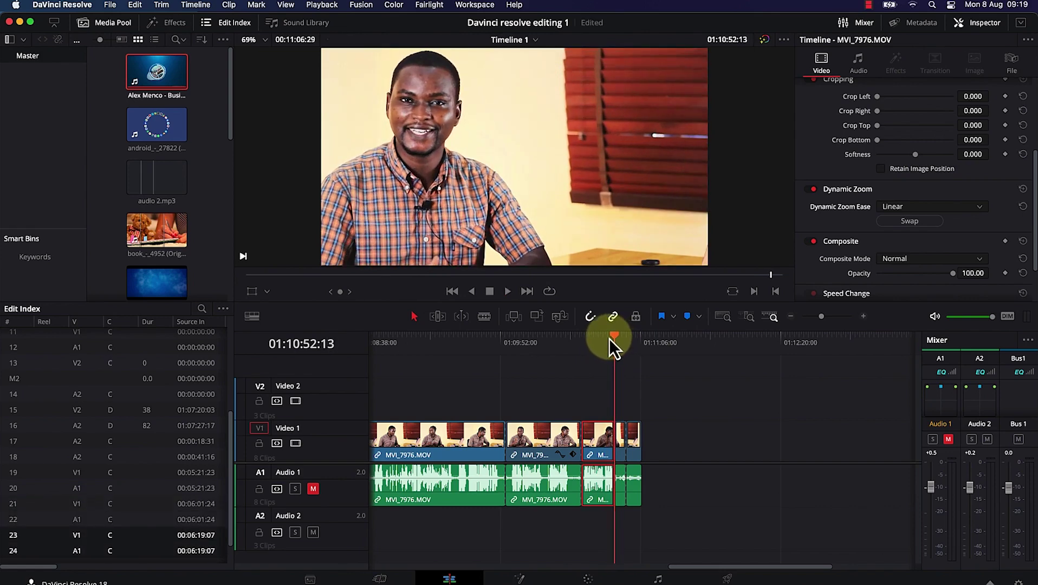
Move the playhead back earlier in the clip and replay it to watch the zoom
mouse_move(609, 339)
mouse_down()
mouse_move(583, 348)
mouse_move(607, 351)
mouse_up()
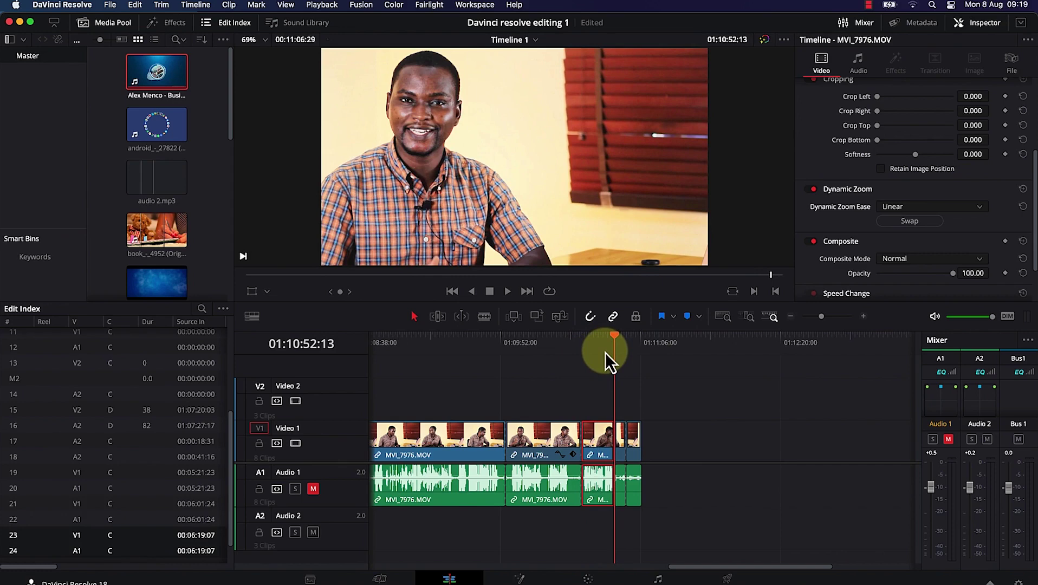
mouse_move(604, 352)
mouse_down()
mouse_move(592, 352)
mouse_move(607, 351)
mouse_up()
key(space)
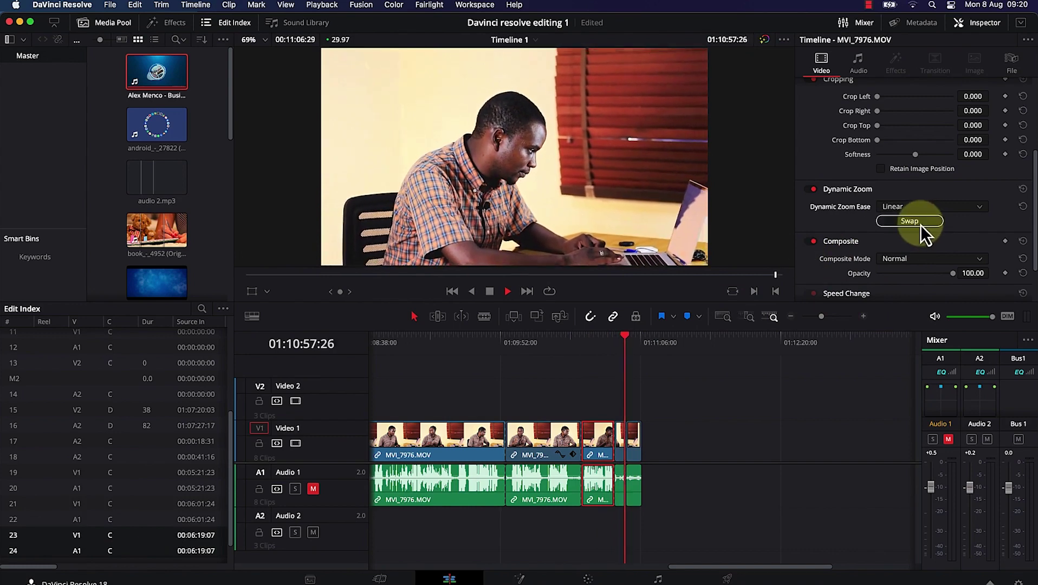
Rewind the playhead to 01:10:35:00 and play MVI_7976.MOV again
drag(626, 336, 605, 339)
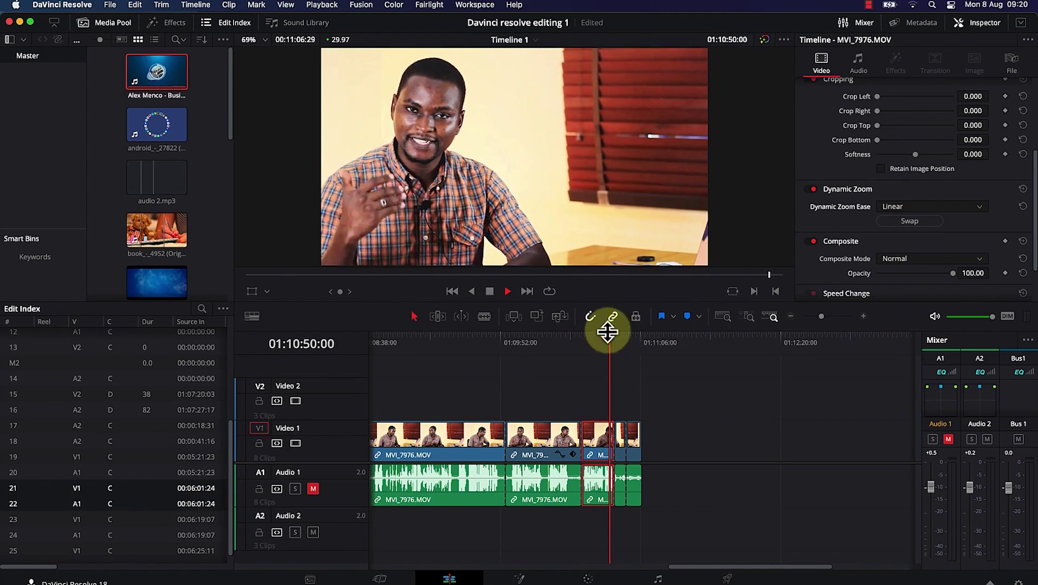
mouse_move(607, 332)
mouse_down()
mouse_move(584, 342)
mouse_move(605, 343)
mouse_up()
key(space)
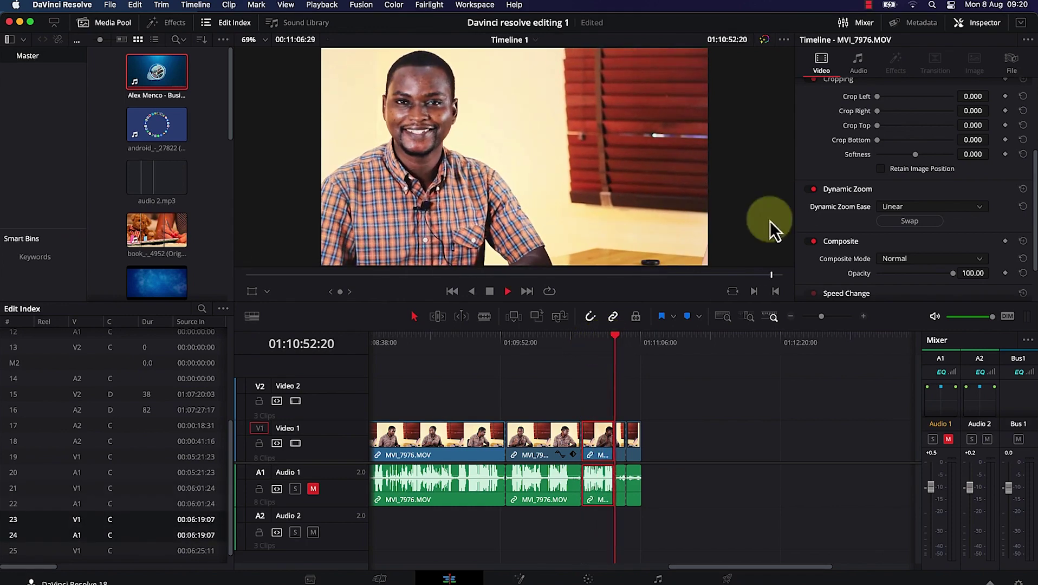
click(931, 207)
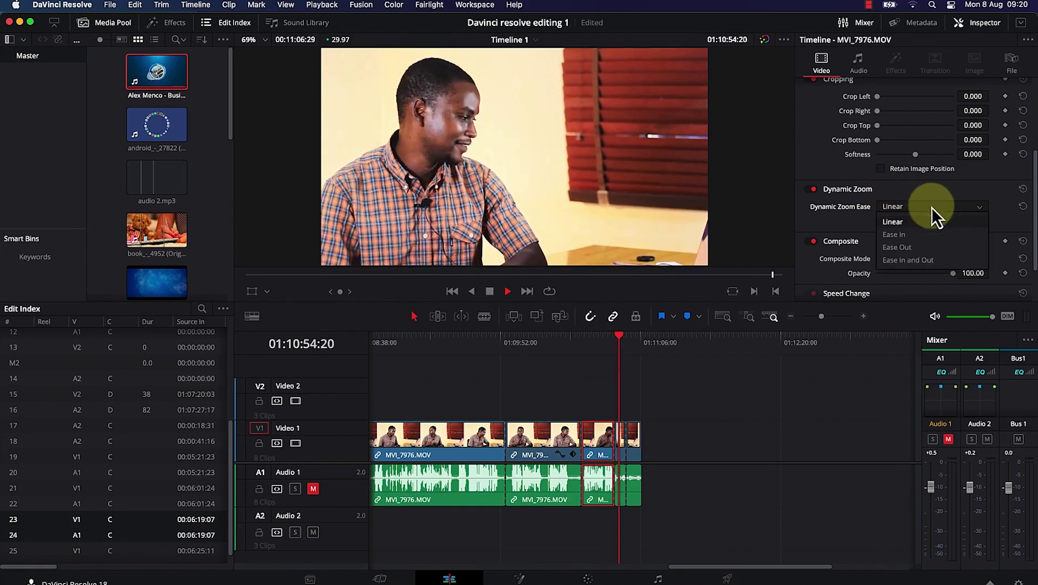
click(805, 394)
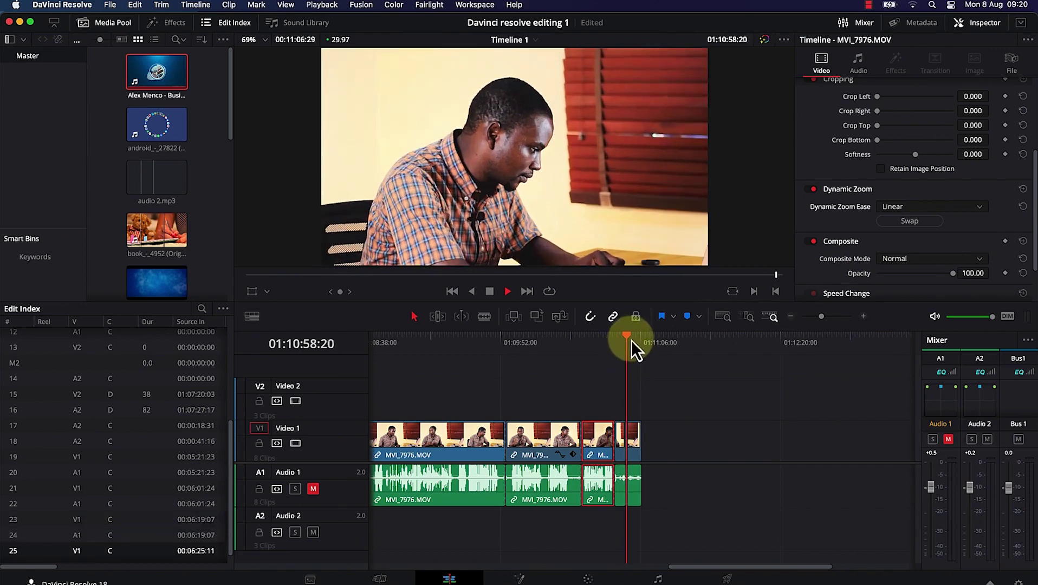
drag(631, 338, 600, 341)
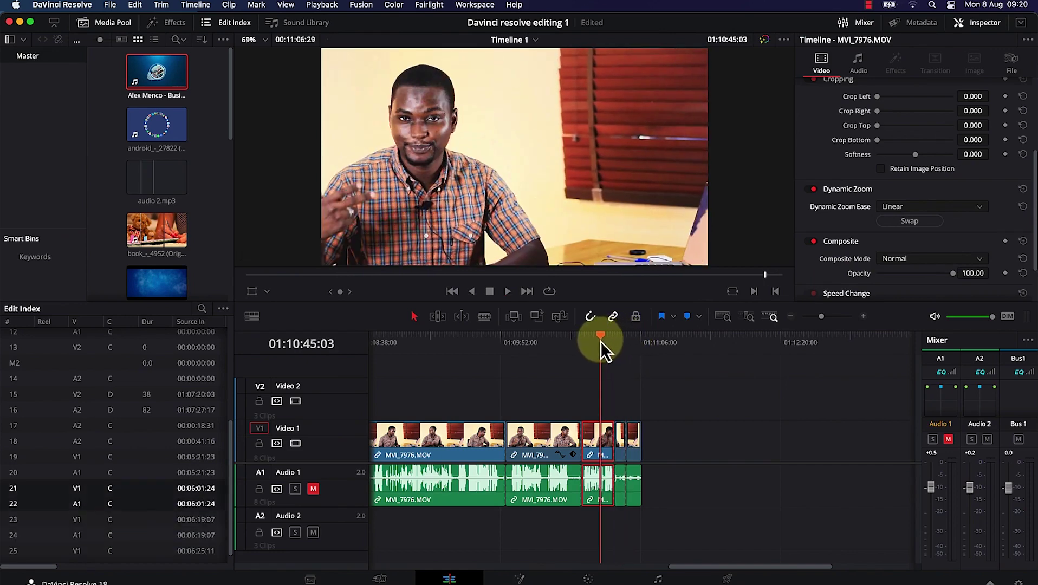
key(space)
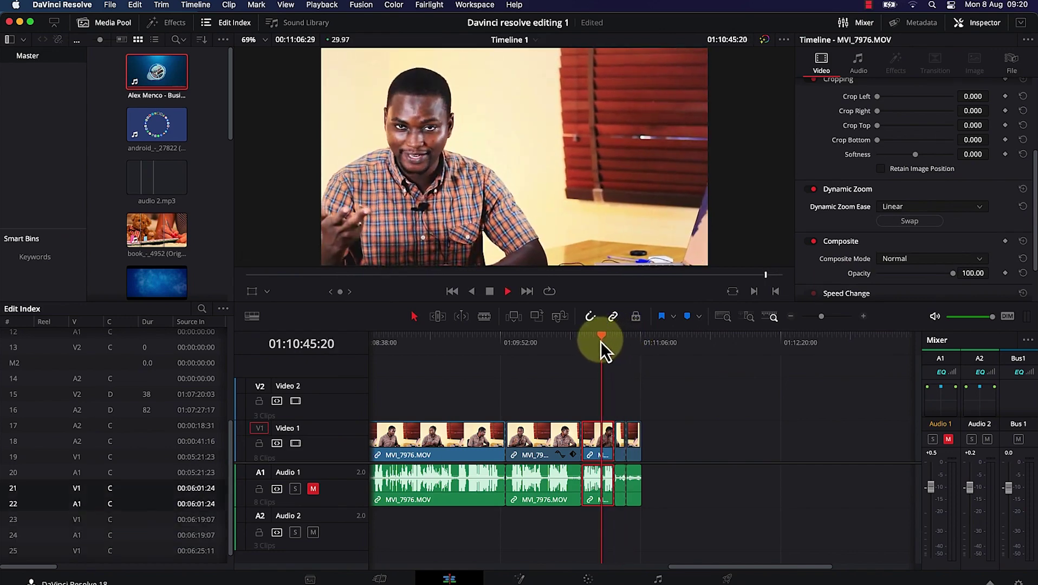
key(space)
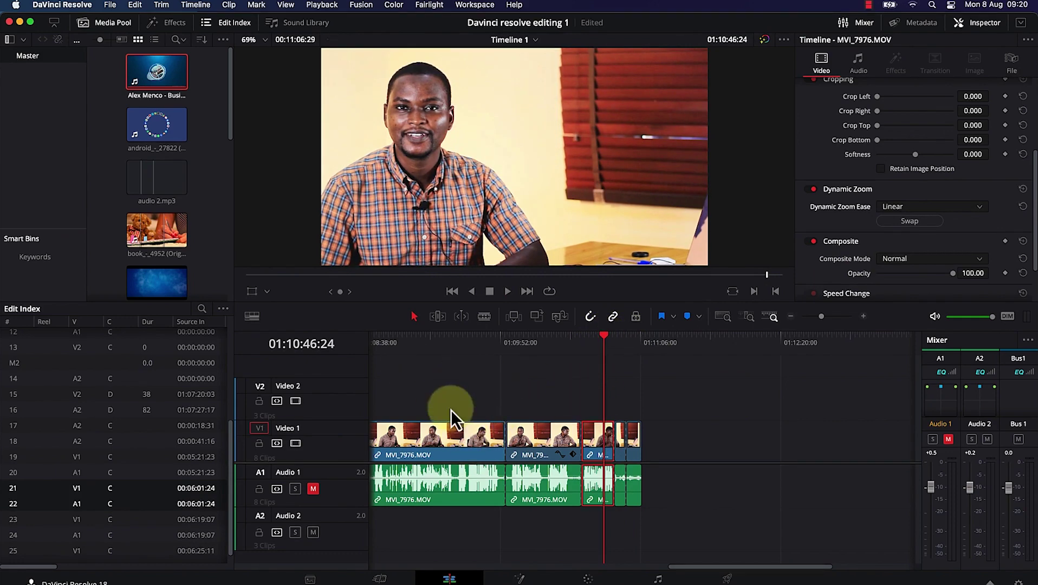
click(252, 316)
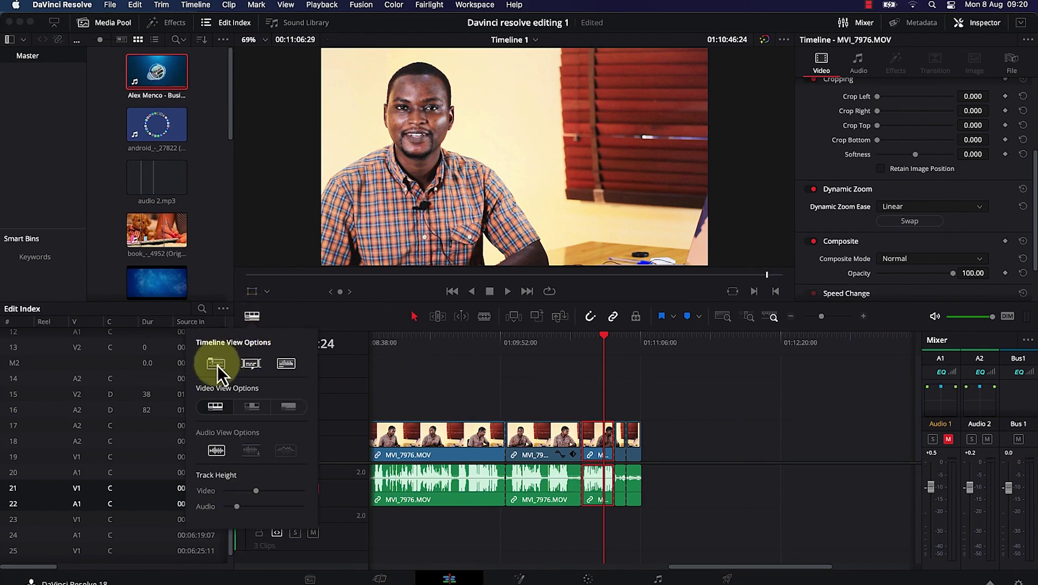
In Timeline View Options, leave Stacked Timelines off and Audio Waveforms on
click(254, 318)
click(255, 317)
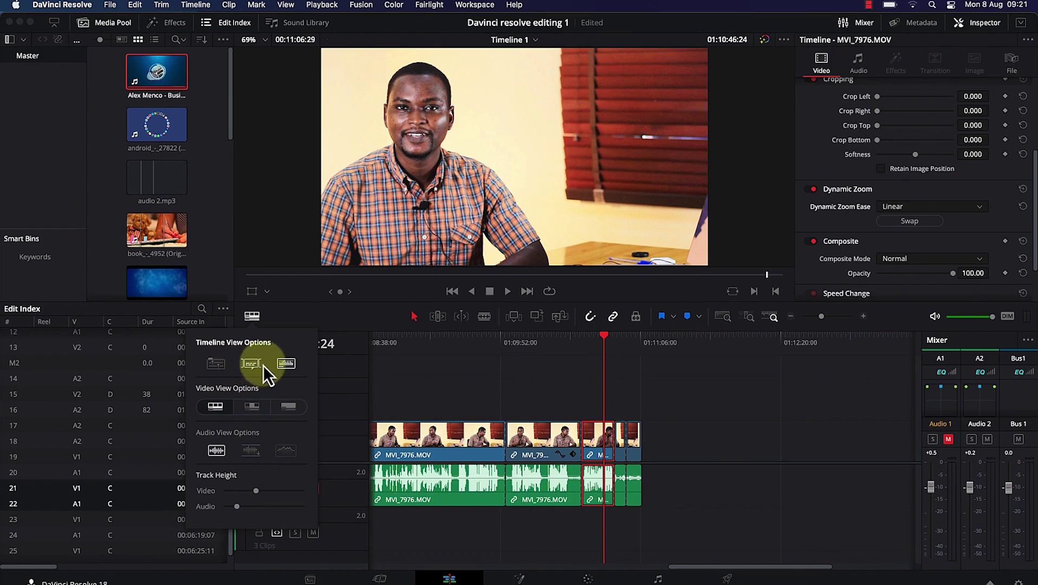
click(287, 363)
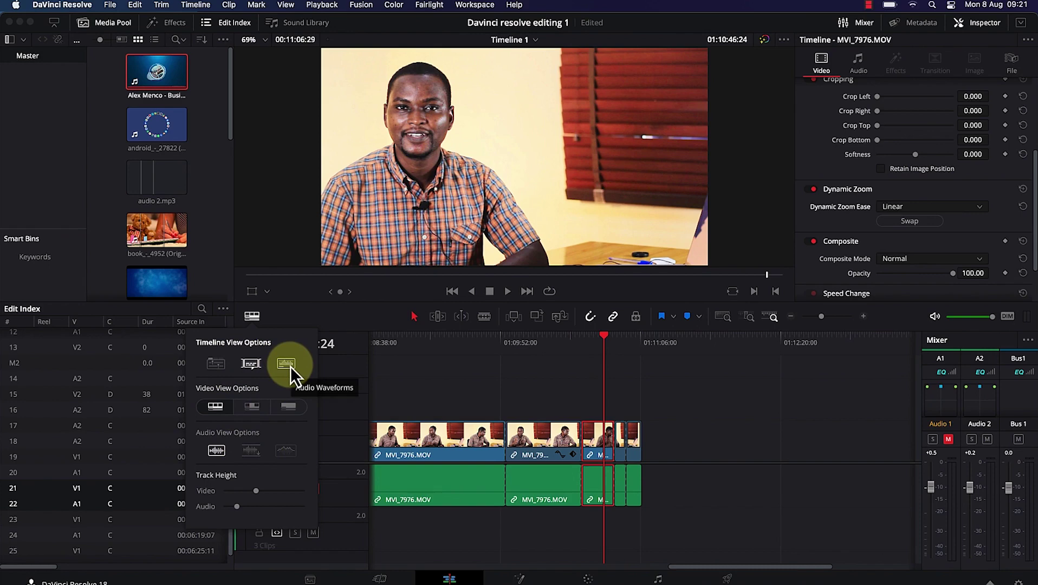
click(288, 367)
click(287, 367)
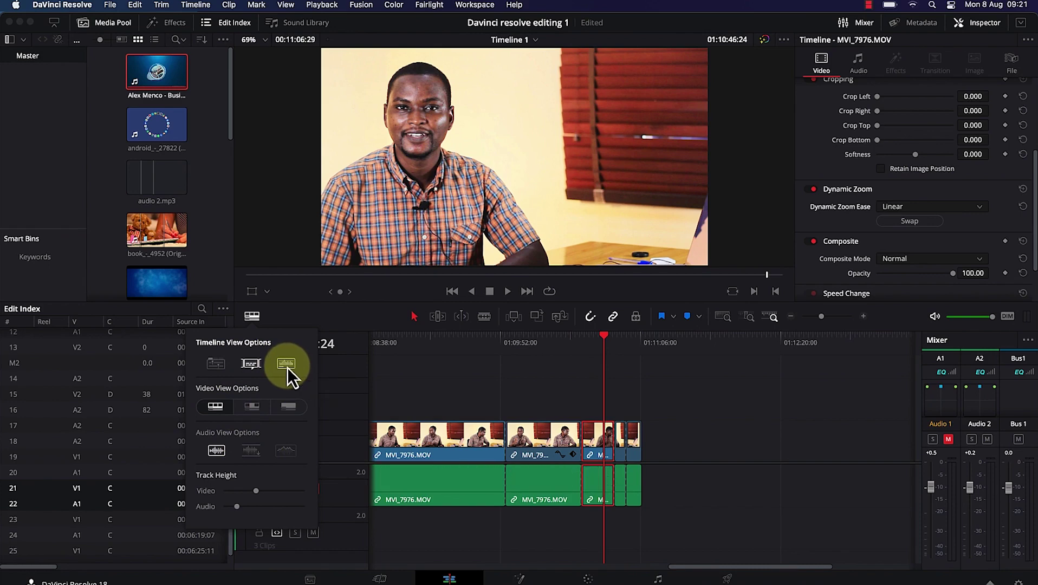
click(211, 366)
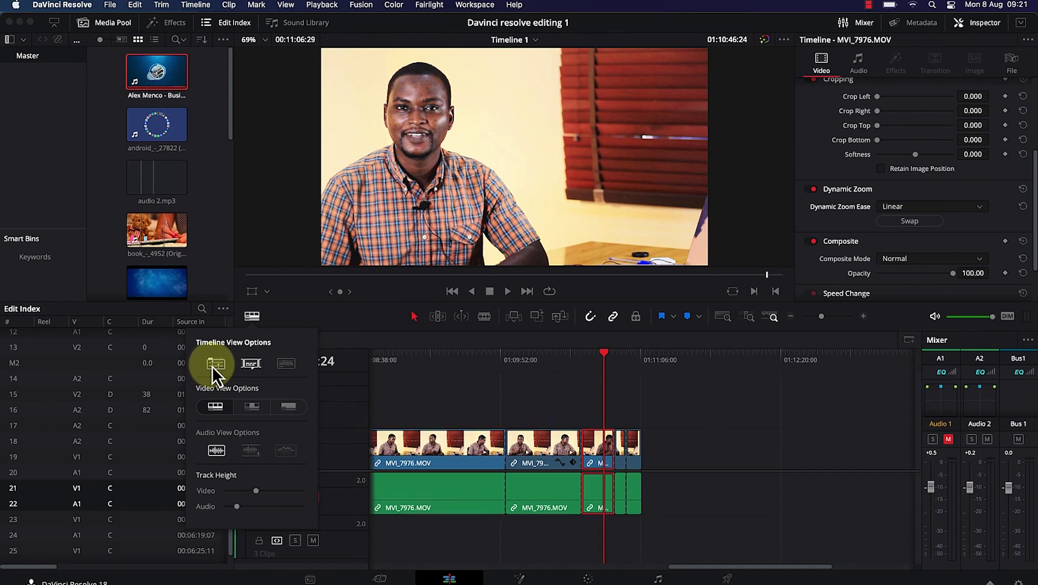
click(212, 366)
click(213, 366)
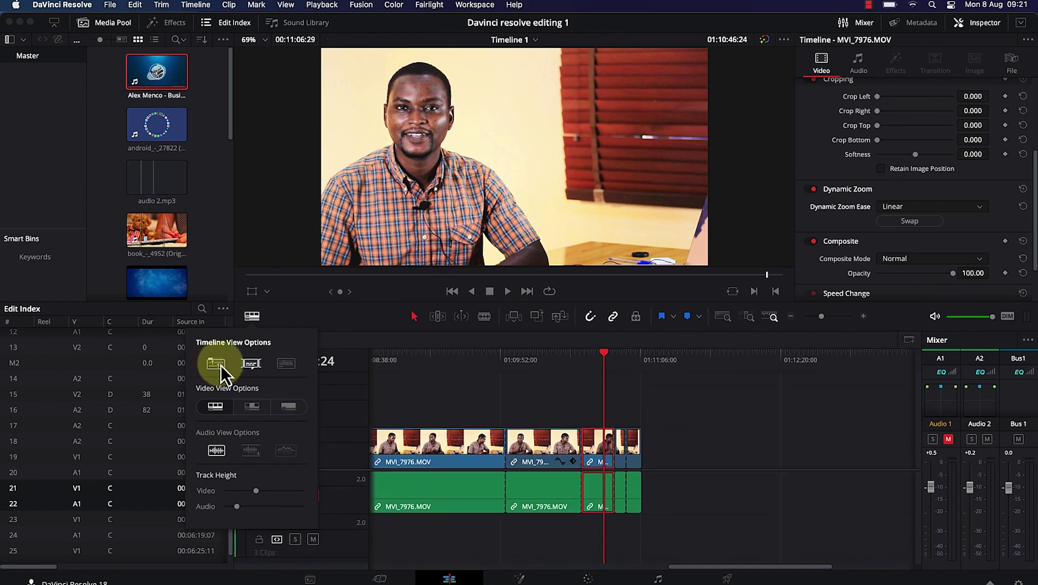
click(218, 365)
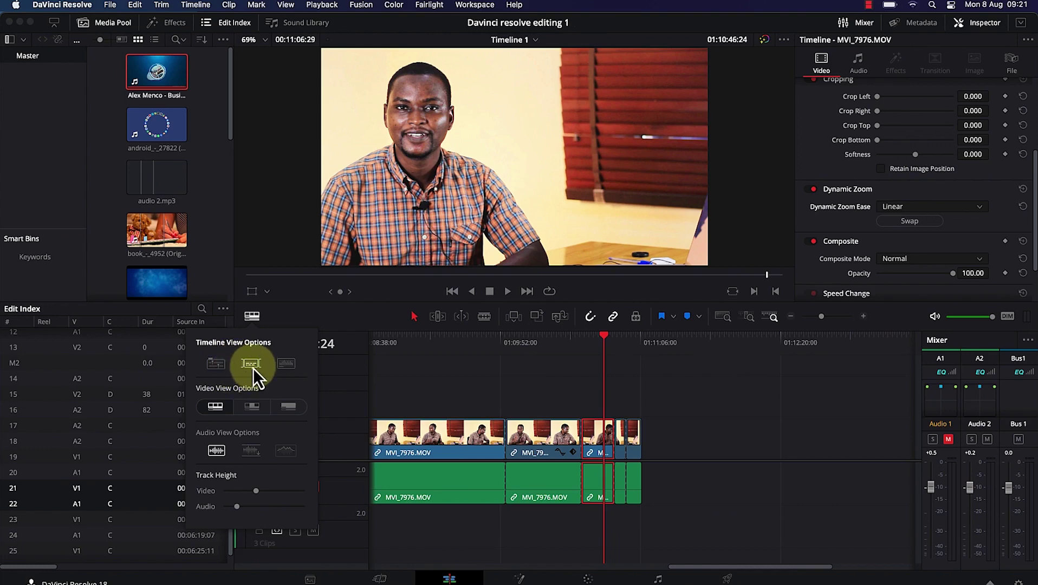
click(286, 367)
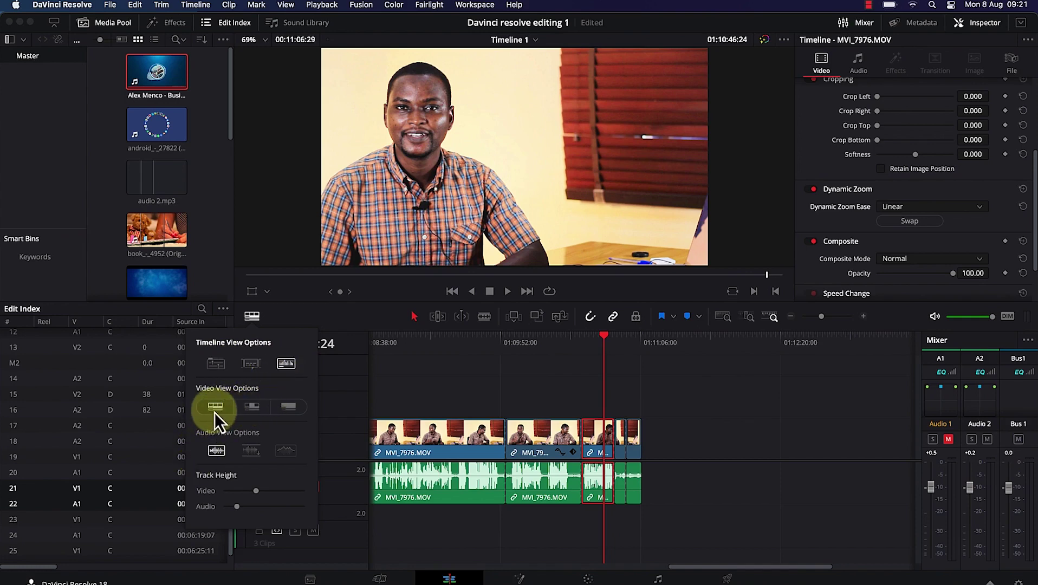
click(249, 411)
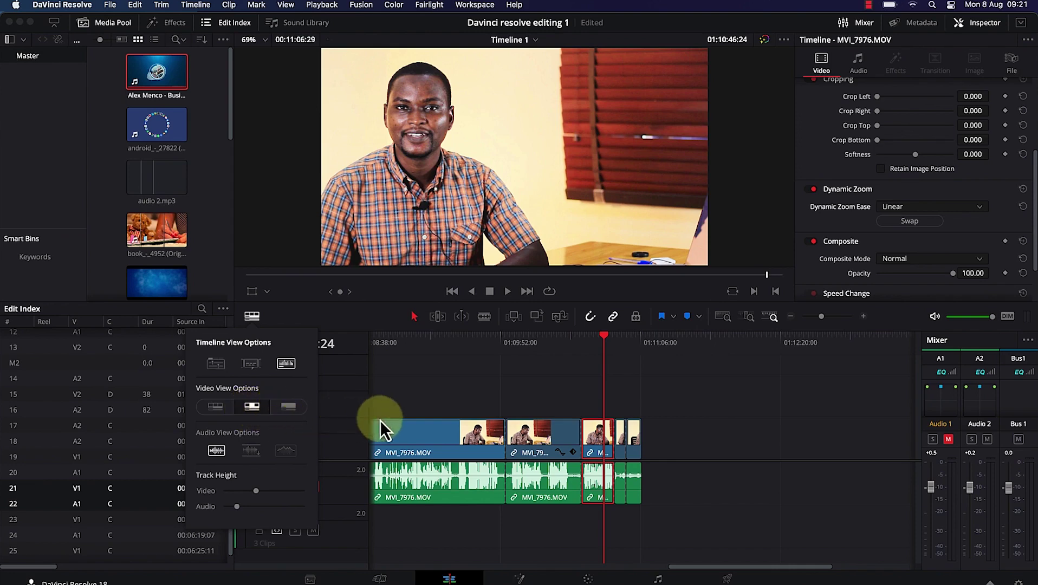
click(288, 408)
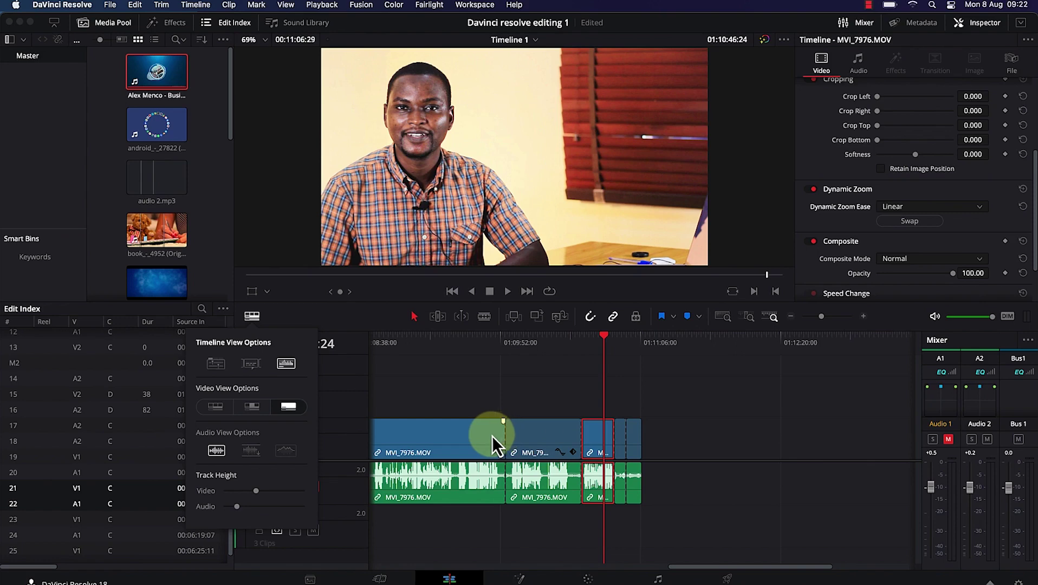
click(210, 409)
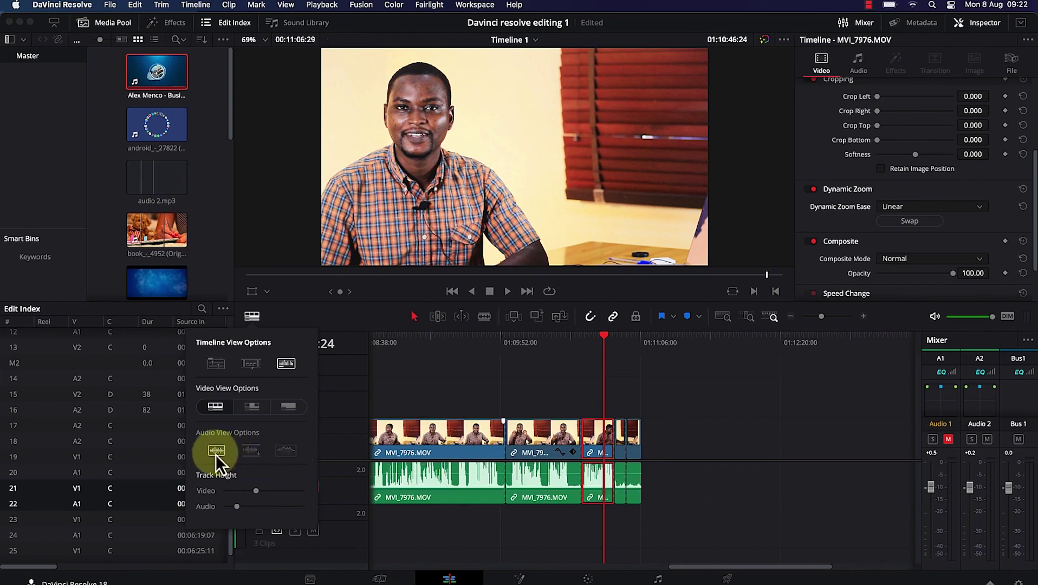
click(251, 450)
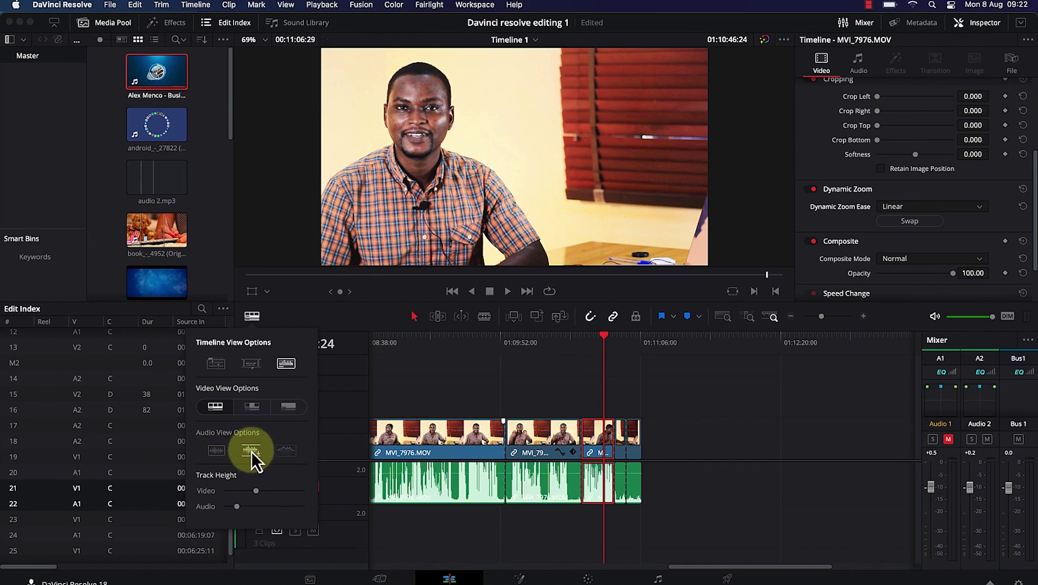
click(220, 454)
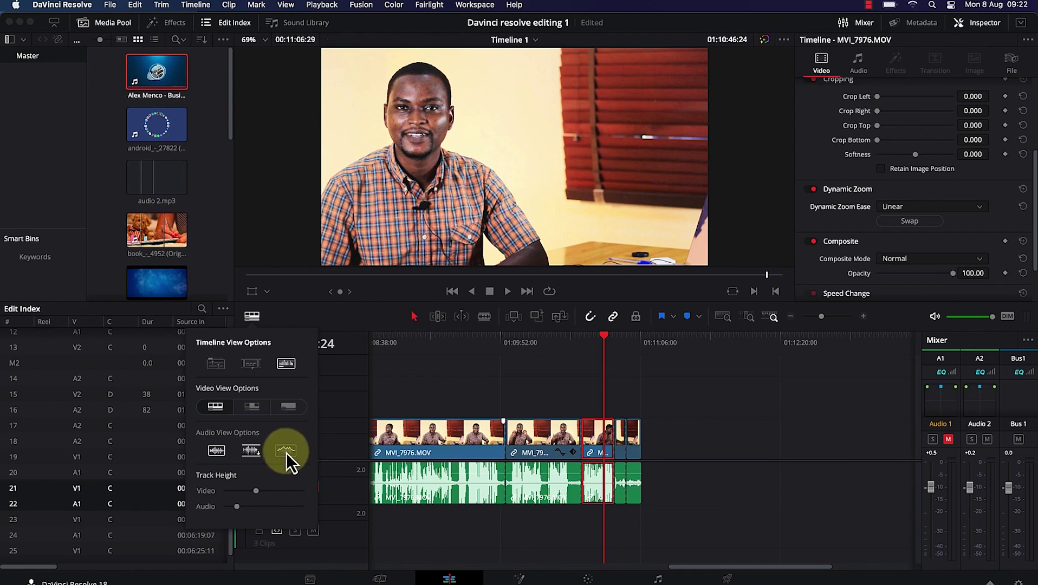
click(251, 453)
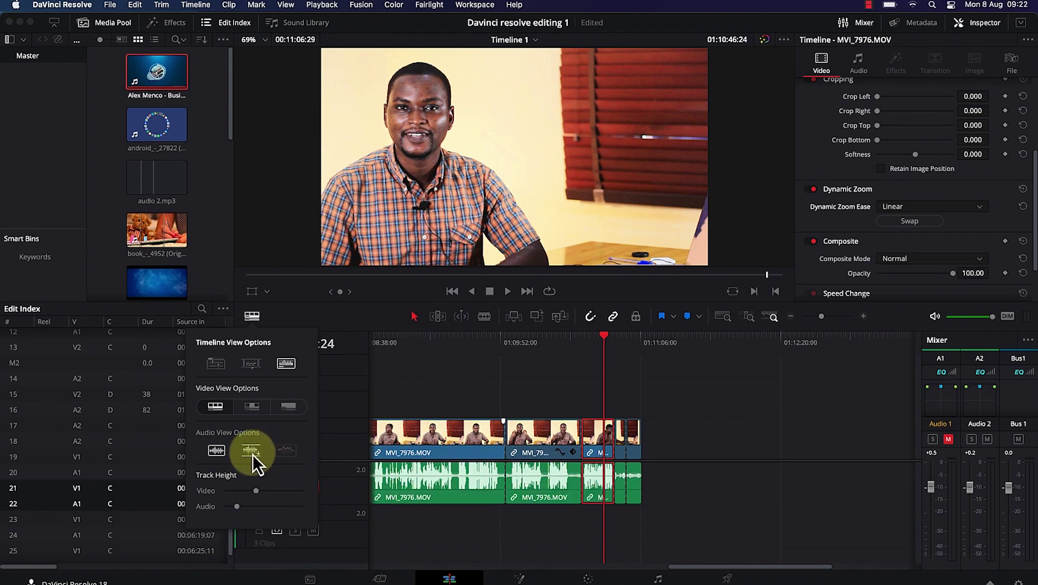
click(220, 452)
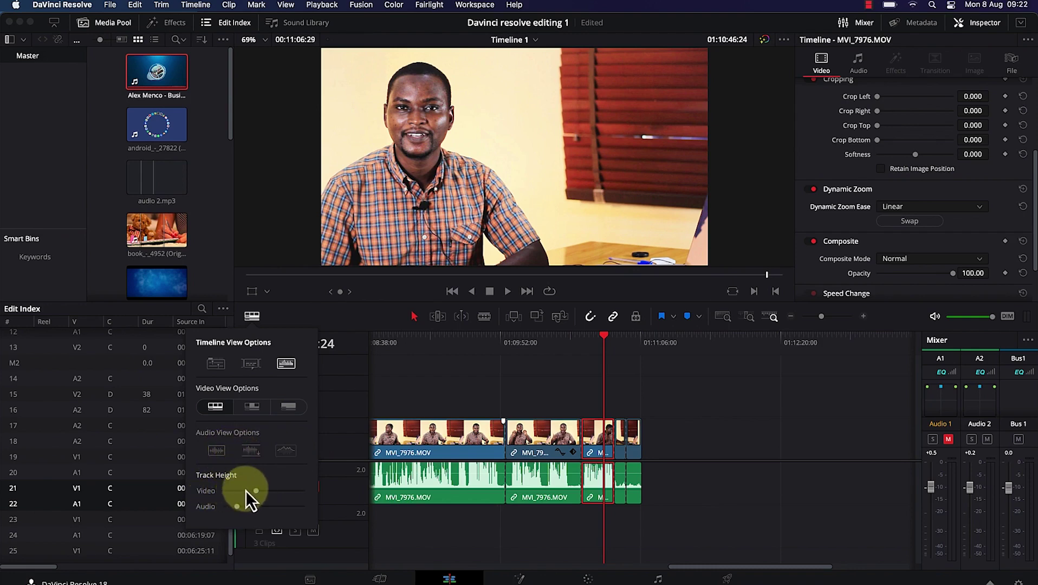
Increase the Track Height Video and Track Height Audio sliders
drag(255, 494, 281, 489)
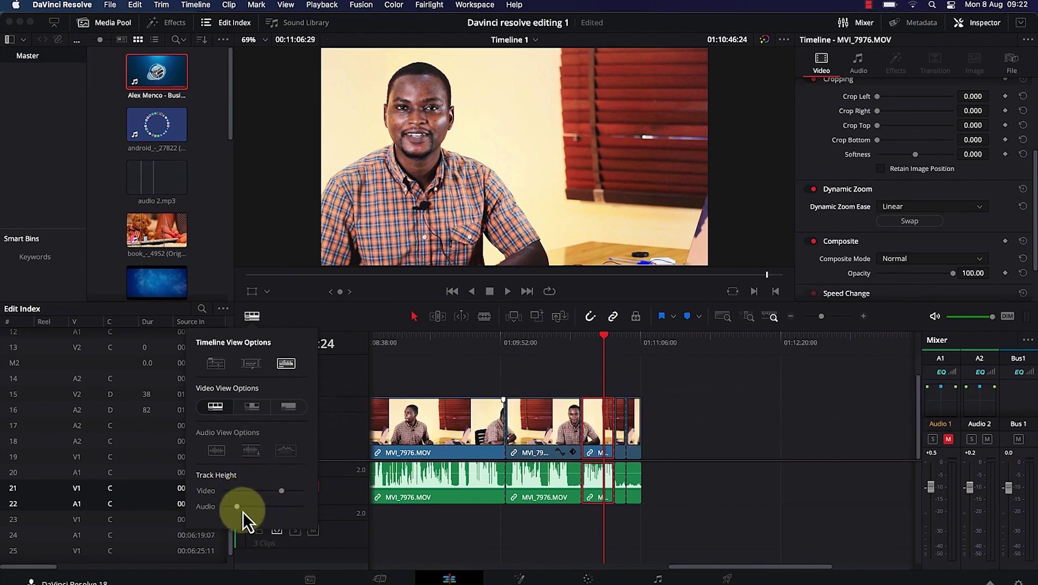
mouse_move(236, 509)
mouse_down()
mouse_move(261, 514)
mouse_move(240, 509)
mouse_up()
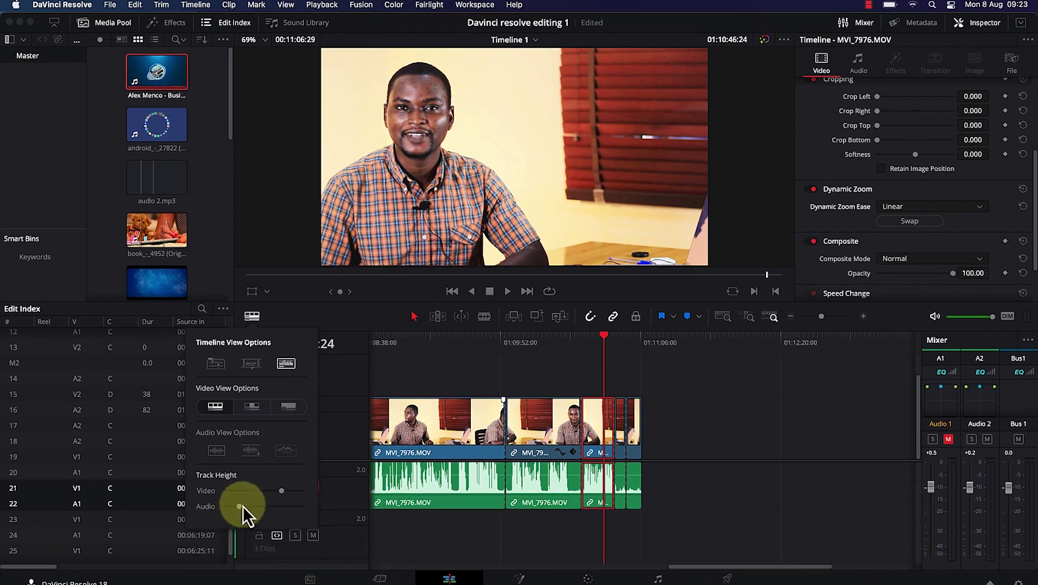